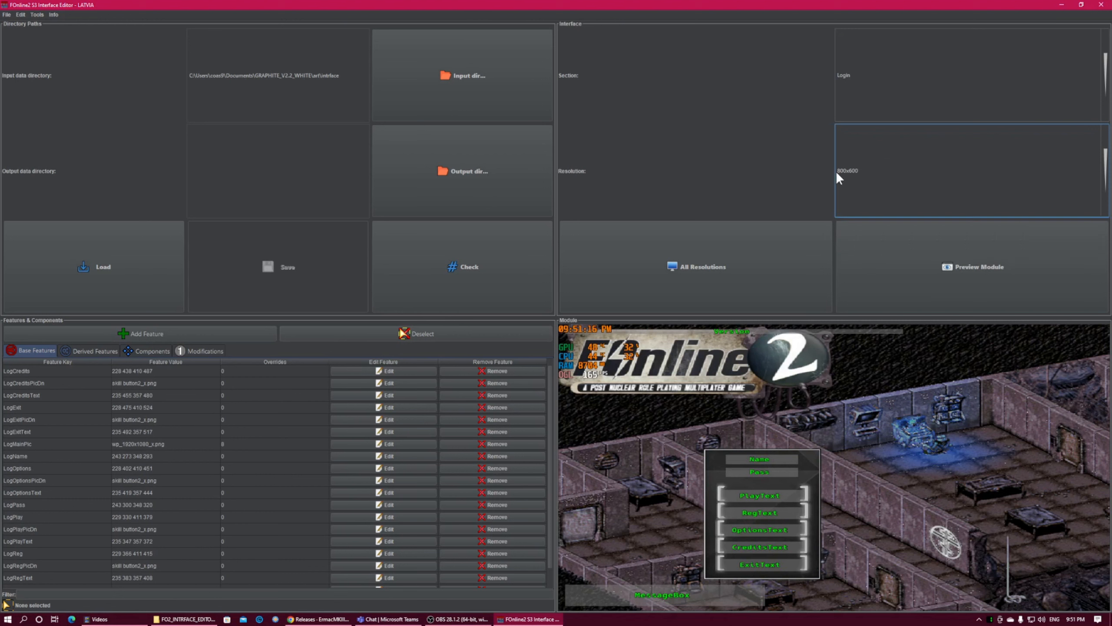
# Show the Login section's derived features and turn on All Resolutions for module building
pyautogui.click(72, 350)
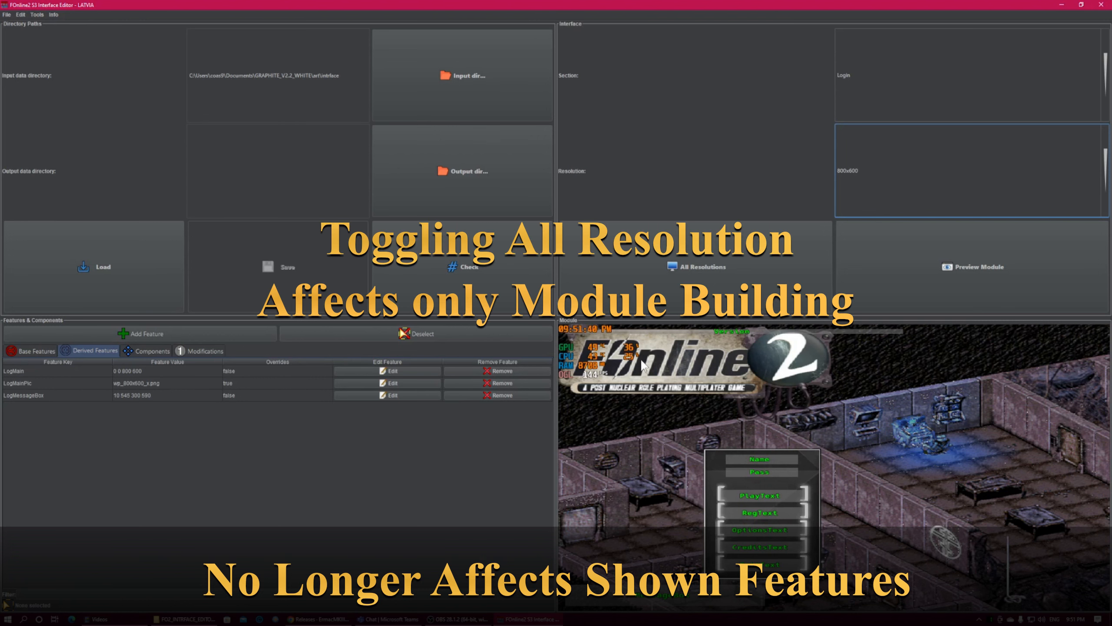
pyautogui.click(716, 268)
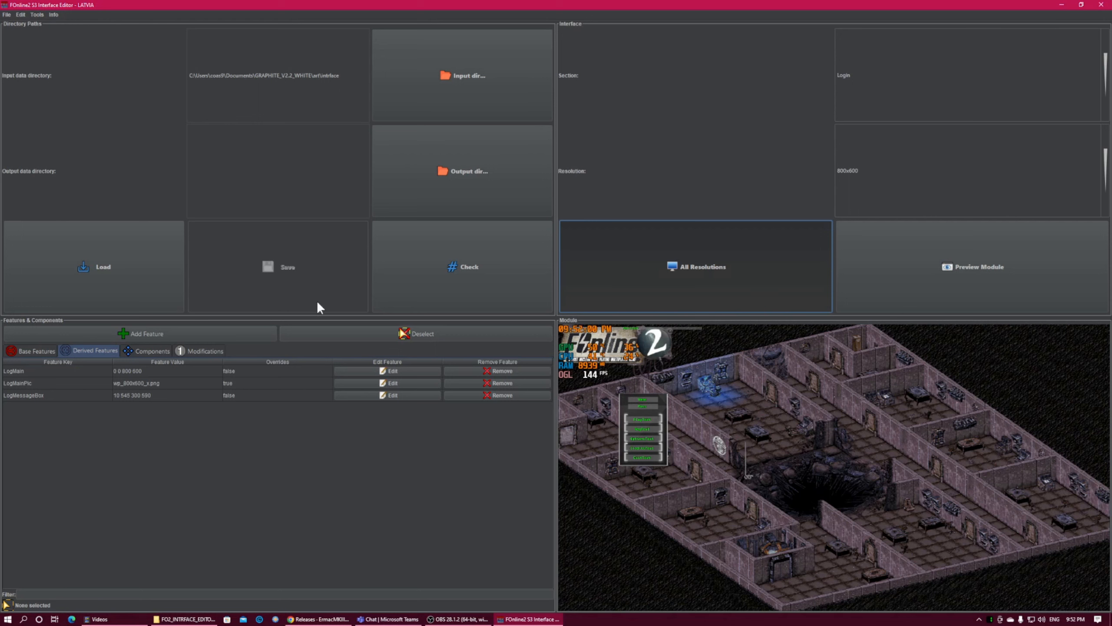
# Show the modifications list and, in the Aim section, move the AimCancel component up and inward to about 528, 442
pyautogui.click(183, 351)
pyautogui.click(862, 84)
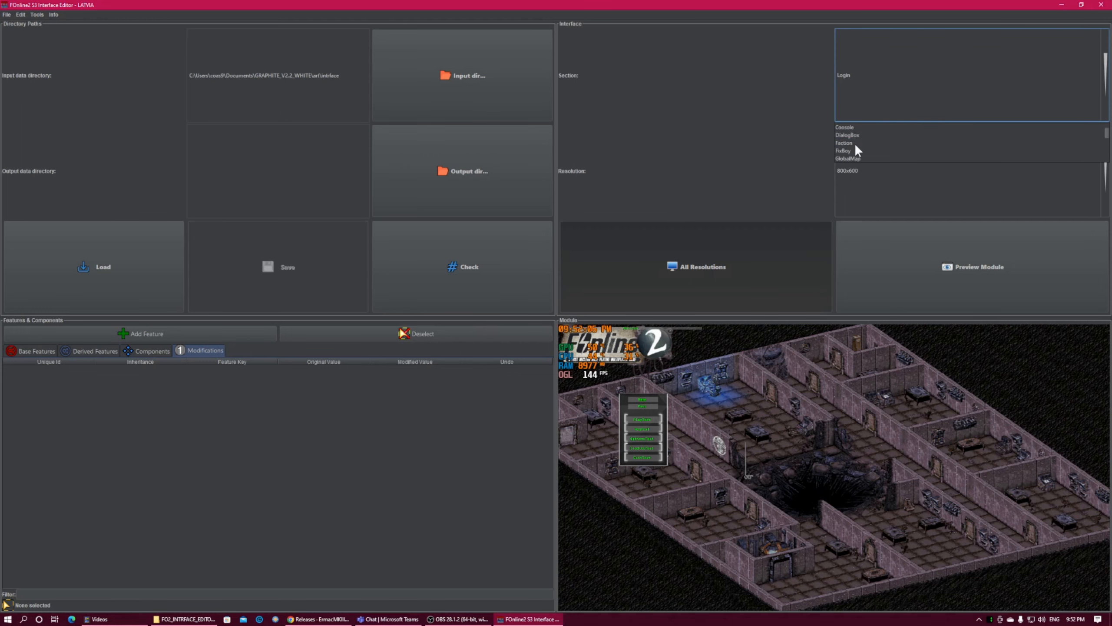
pyautogui.scroll(5, 855, 143)
pyautogui.click(859, 127)
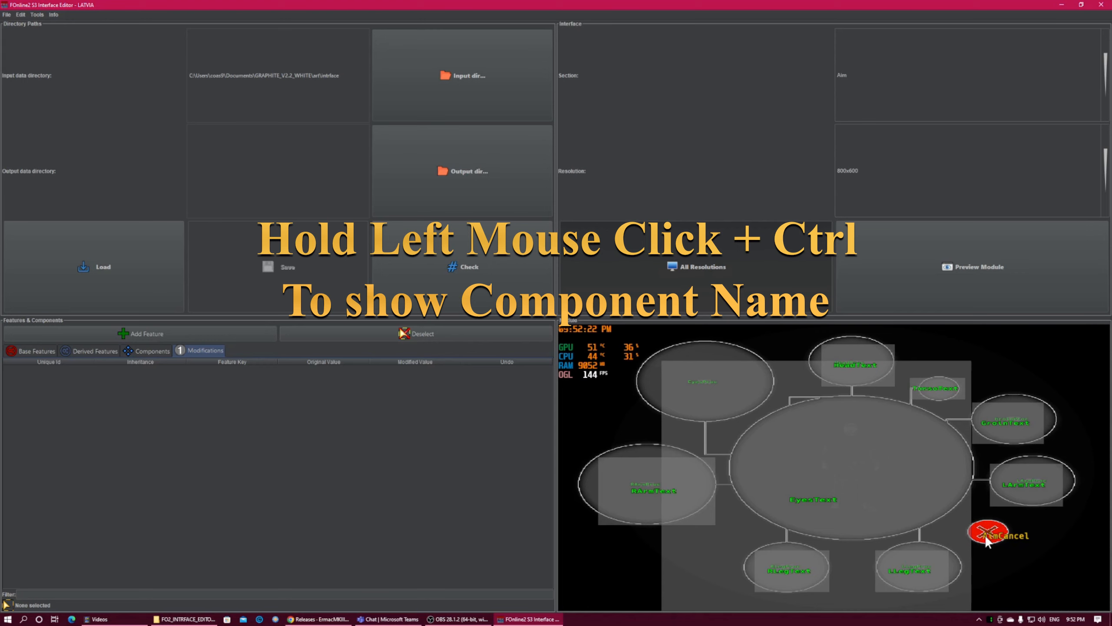
pyautogui.keyDown('ctrl'); pyautogui.click(986, 537); pyautogui.keyUp('ctrl')
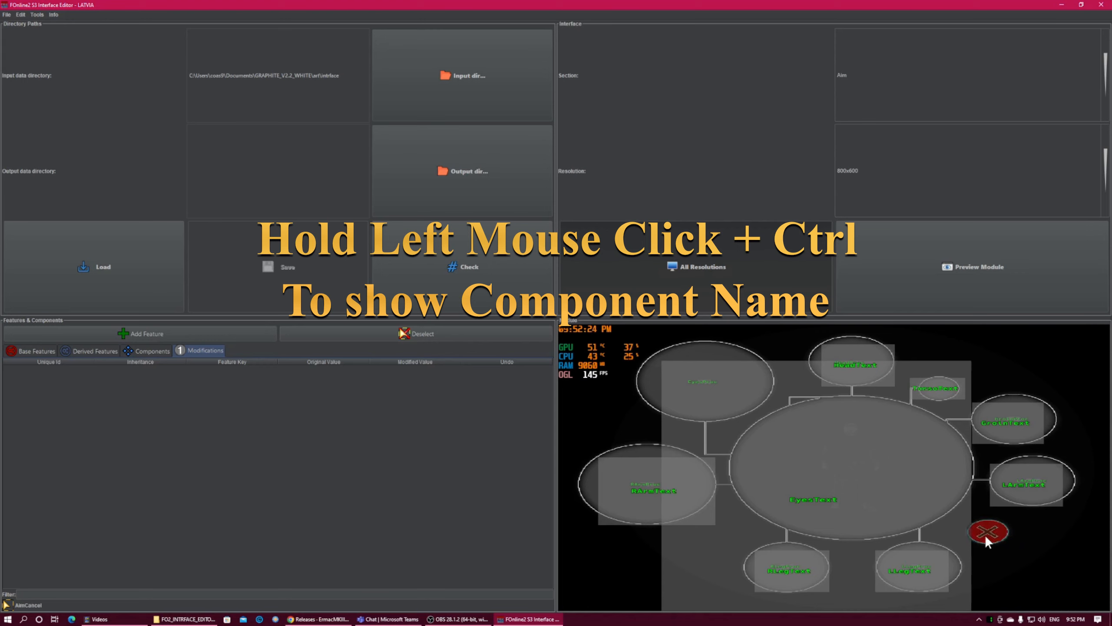
pyautogui.moveTo(987, 532); pyautogui.dragTo(943, 514)
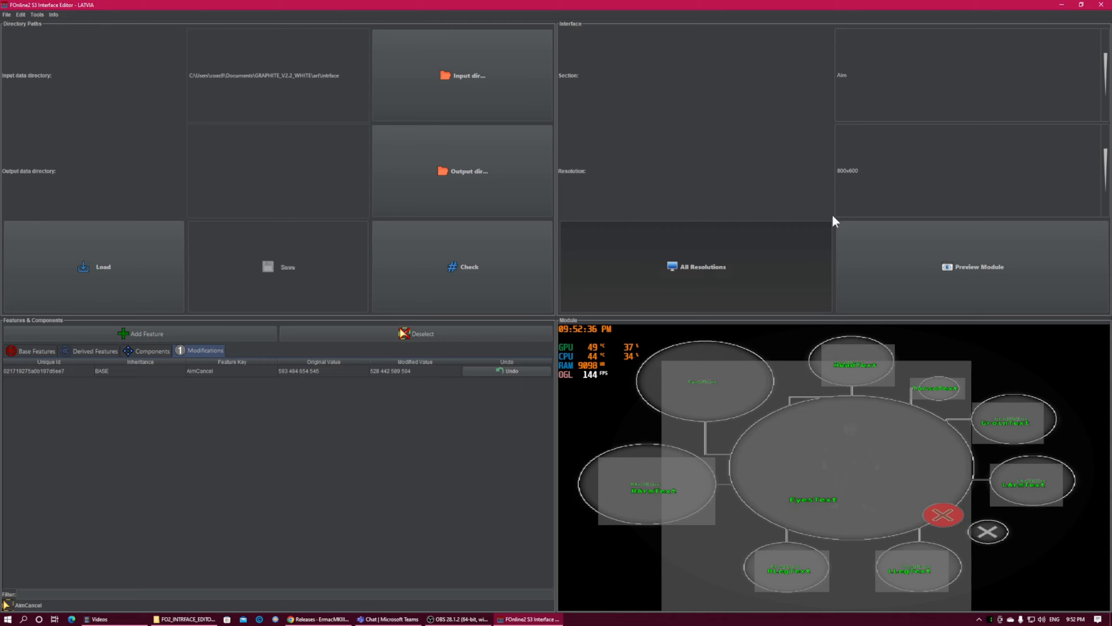
# In the Login section, turn off All Resolutions and move the LogMessageBox component above the login panel to about 213, 197
pyautogui.click(932, 87)
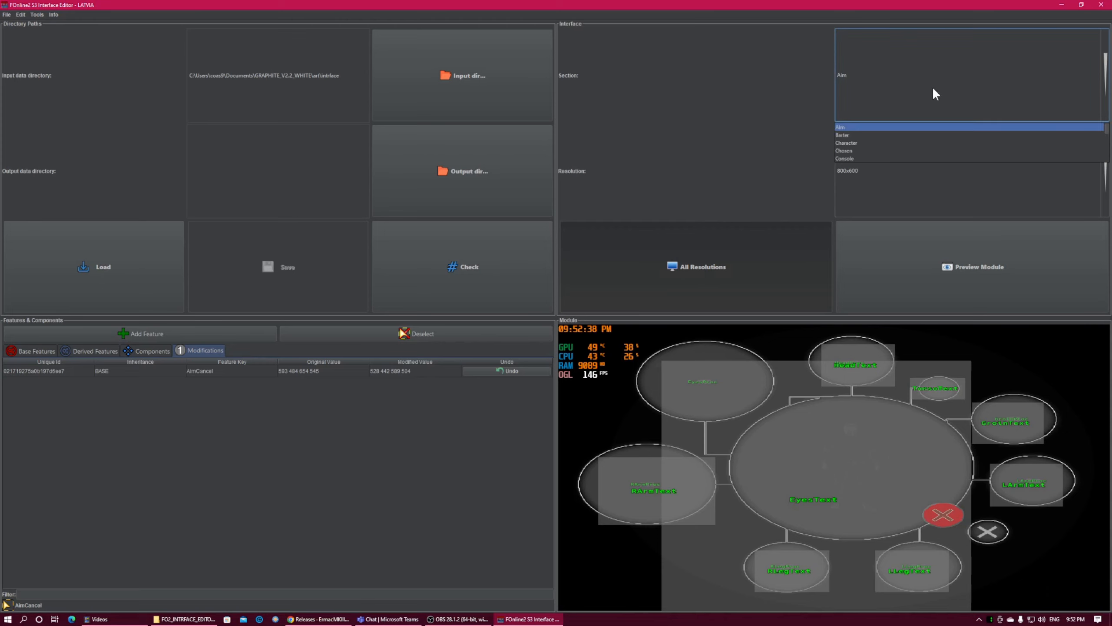
pyautogui.press('l')
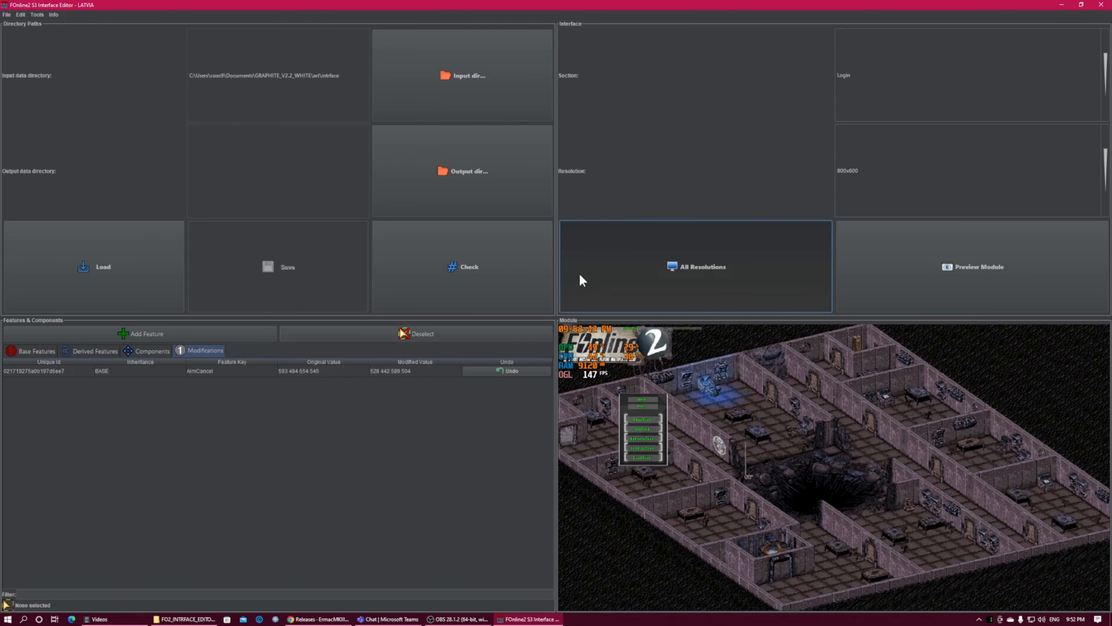
pyautogui.click(651, 268)
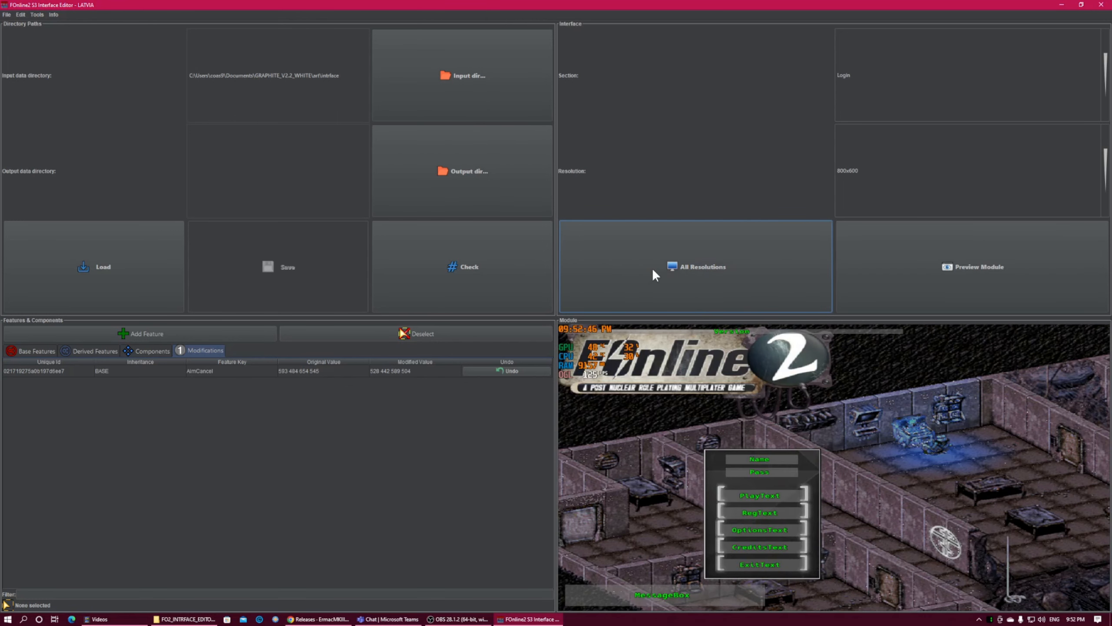
pyautogui.click(651, 594)
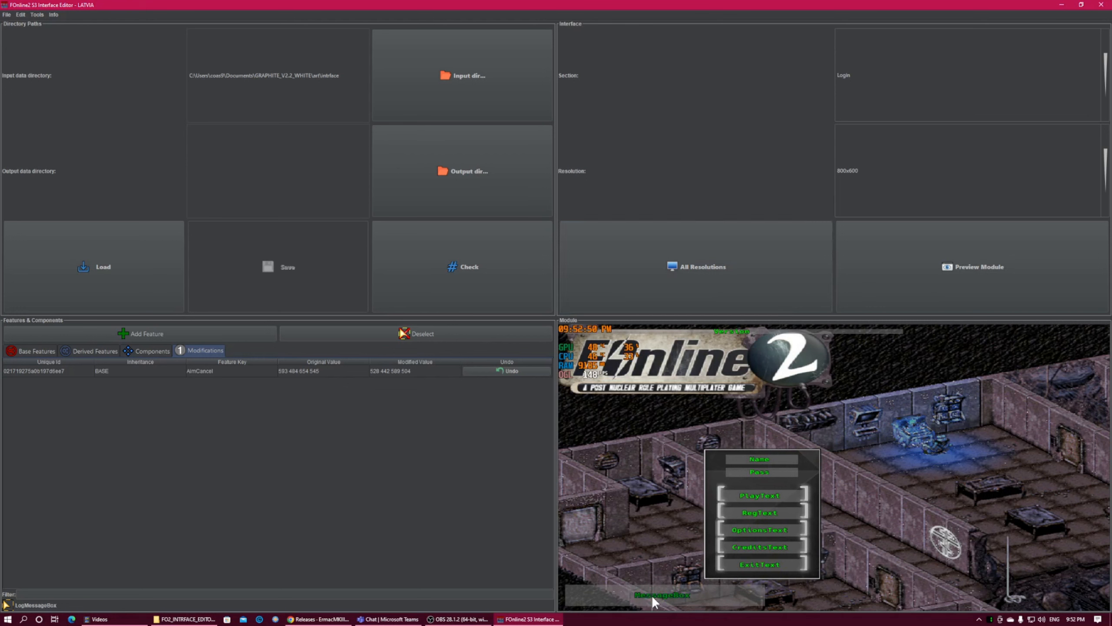
pyautogui.press('Left')
pyautogui.moveTo(651, 594); pyautogui.dragTo(804, 427)
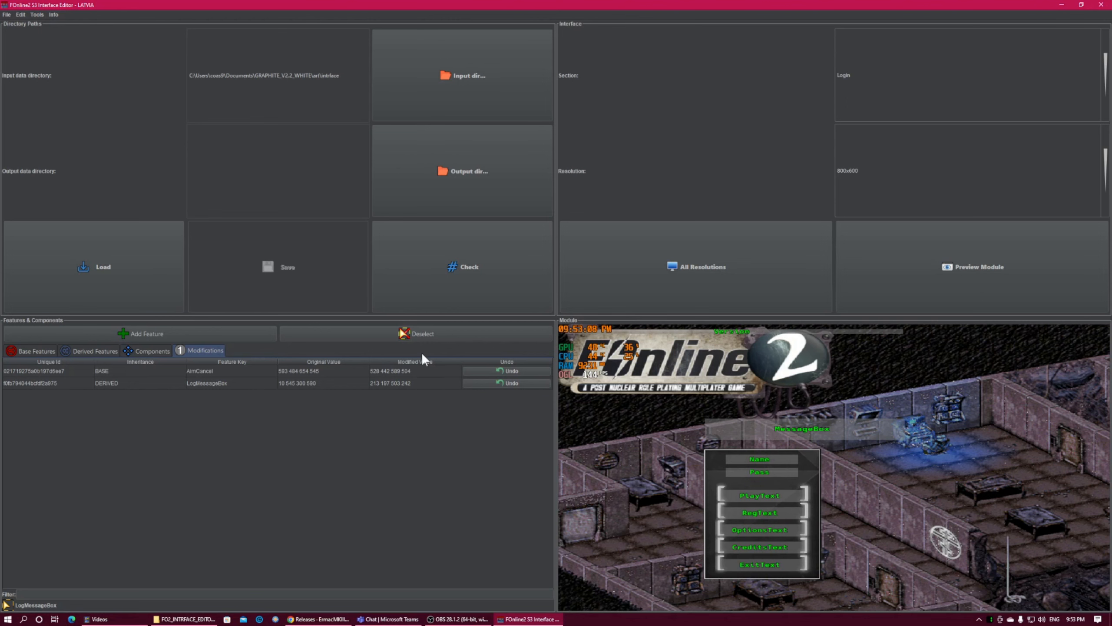
# Switch the interface section from Login to Inventory
pyautogui.click(886, 79)
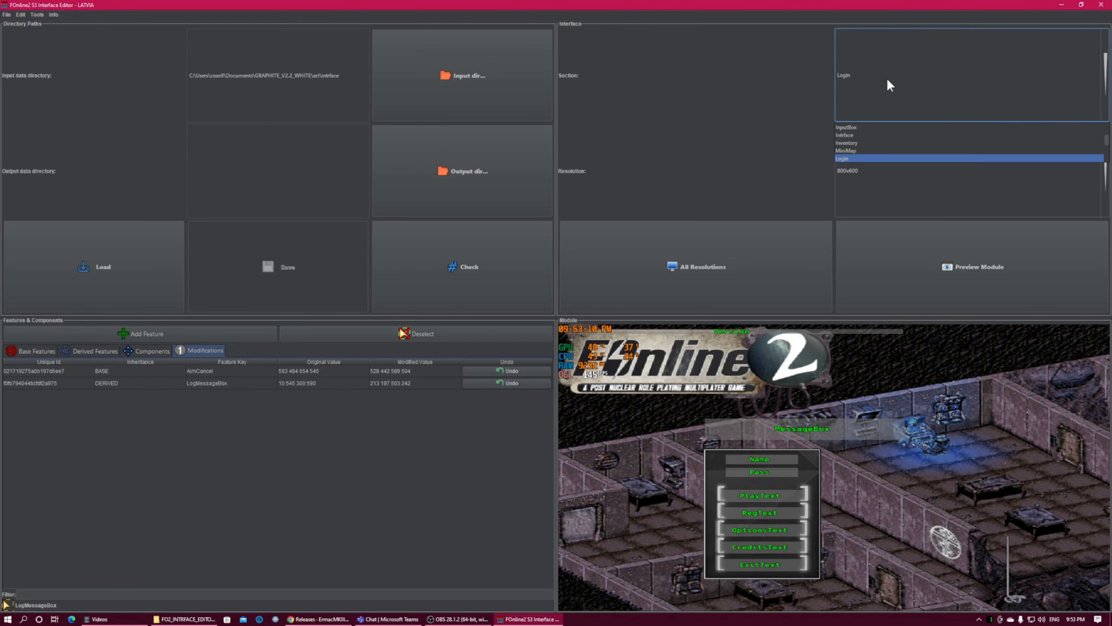
pyautogui.press('i')
pyautogui.click(887, 78)
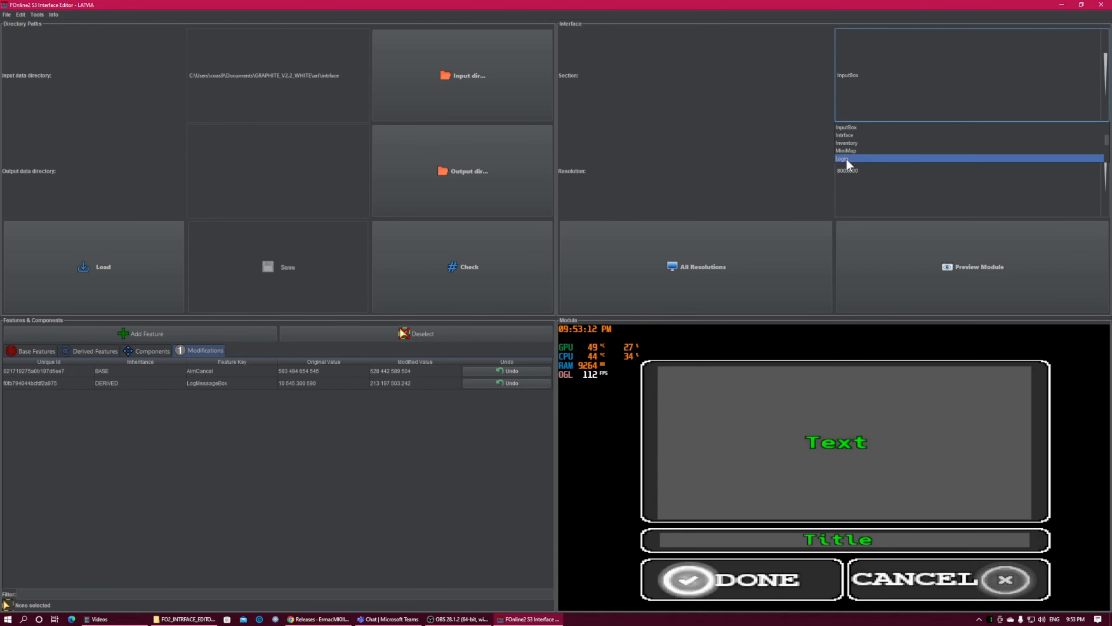
pyautogui.scroll(-1, 856, 147)
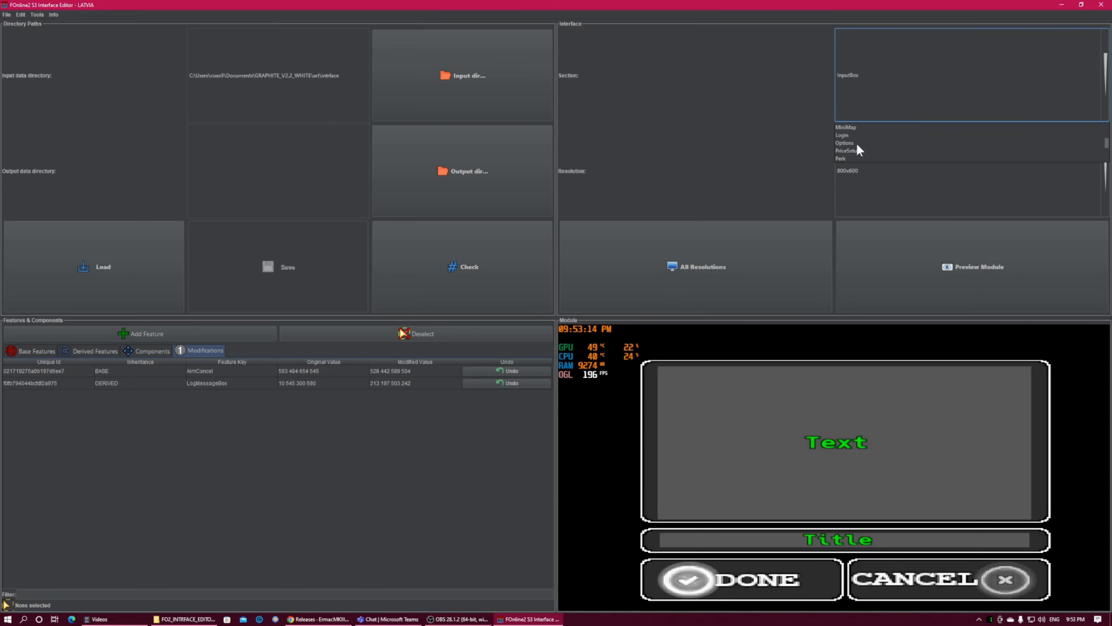
pyautogui.scroll(1, 857, 144)
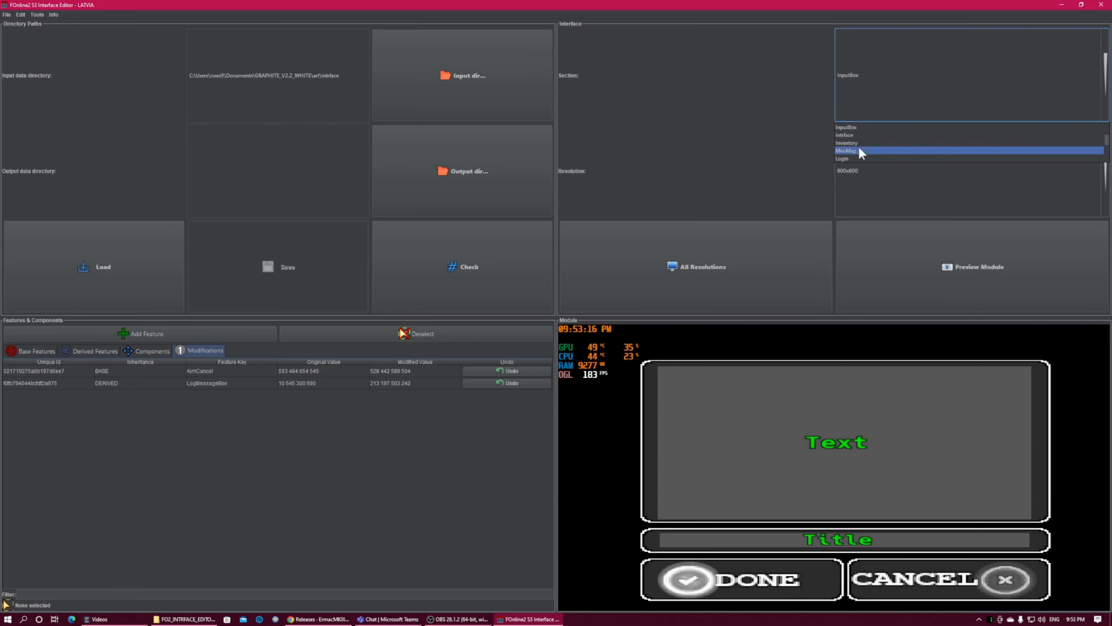
pyautogui.click(856, 143)
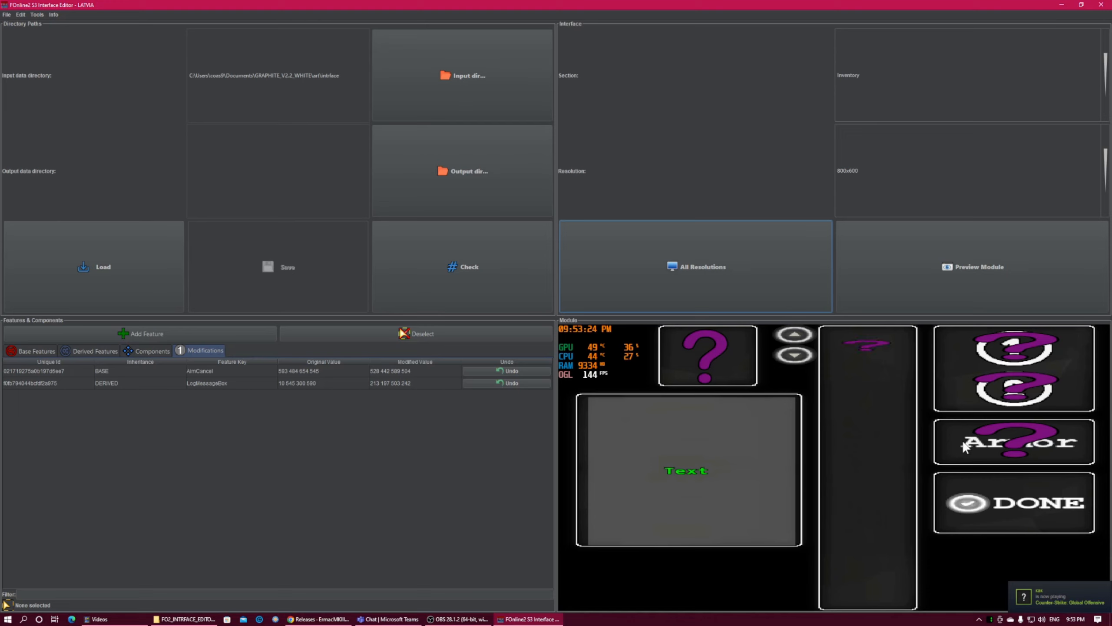
# Move the InvOk component to about 182, 72 and the InvText component to about 123, 182
pyautogui.click(968, 503)
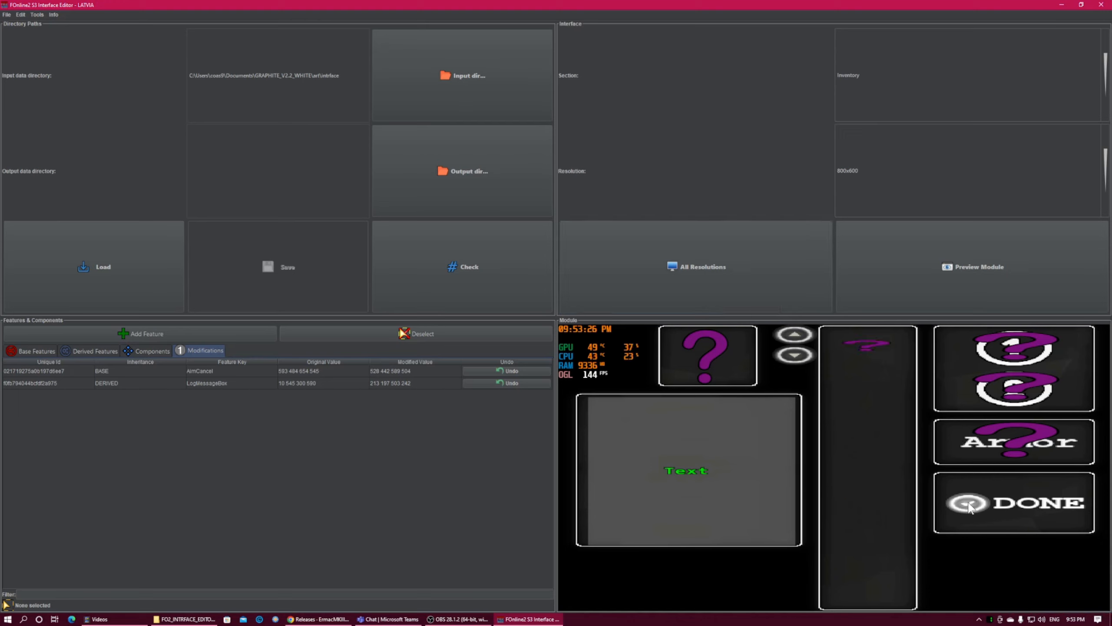
pyautogui.click(968, 506)
pyautogui.moveTo(968, 501); pyautogui.dragTo(887, 399)
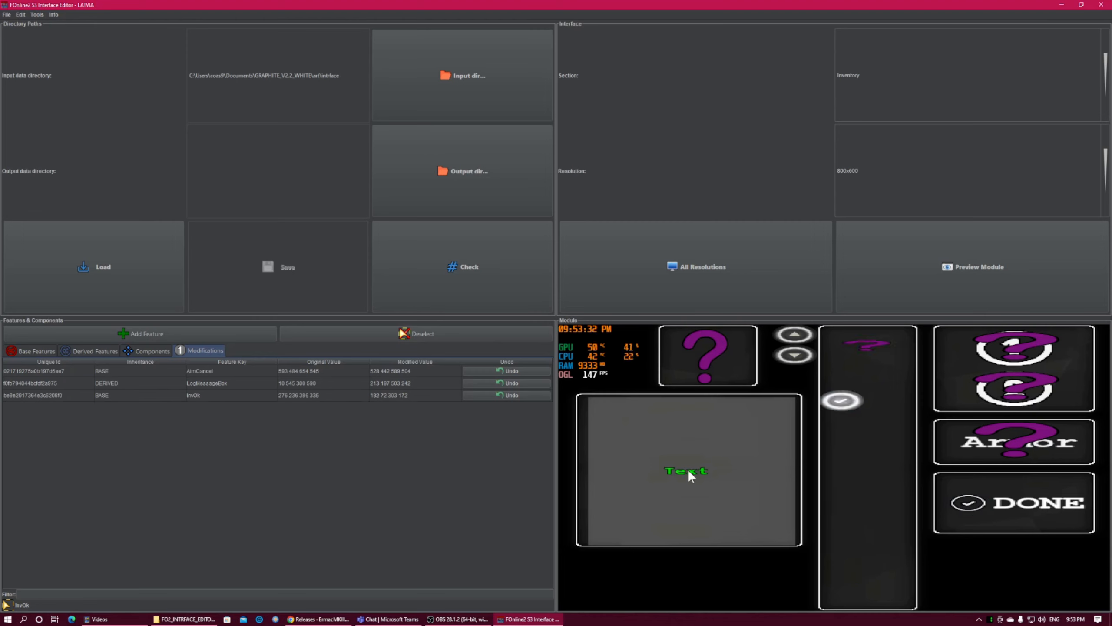
pyautogui.moveTo(683, 470); pyautogui.dragTo(829, 511)
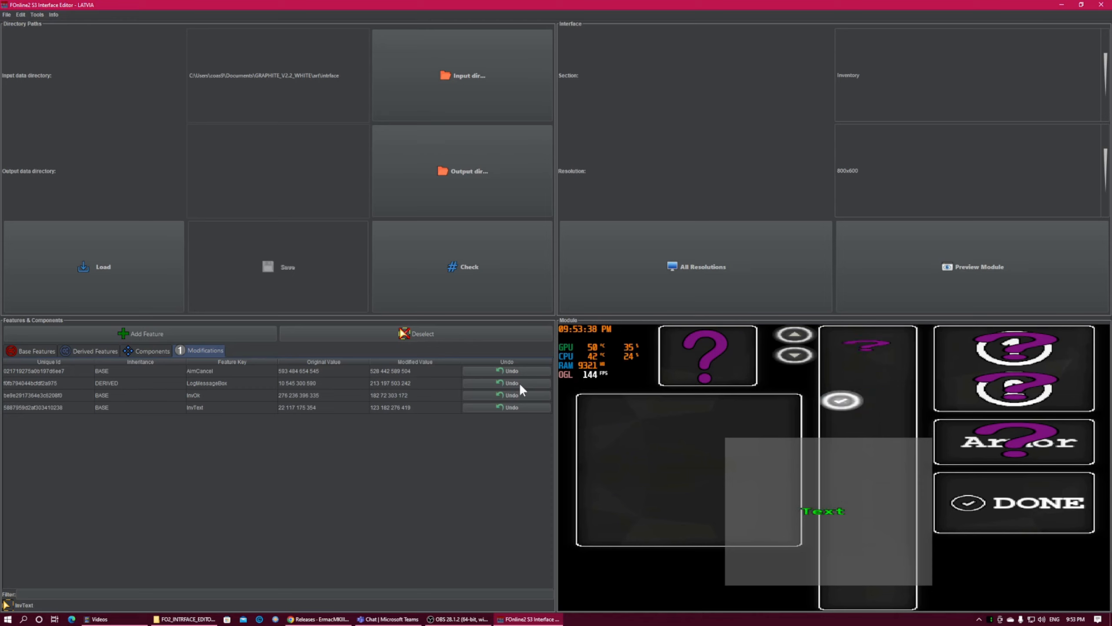
# Return to the Login section and undo only the LogMessageBox modification
pyautogui.click(889, 86)
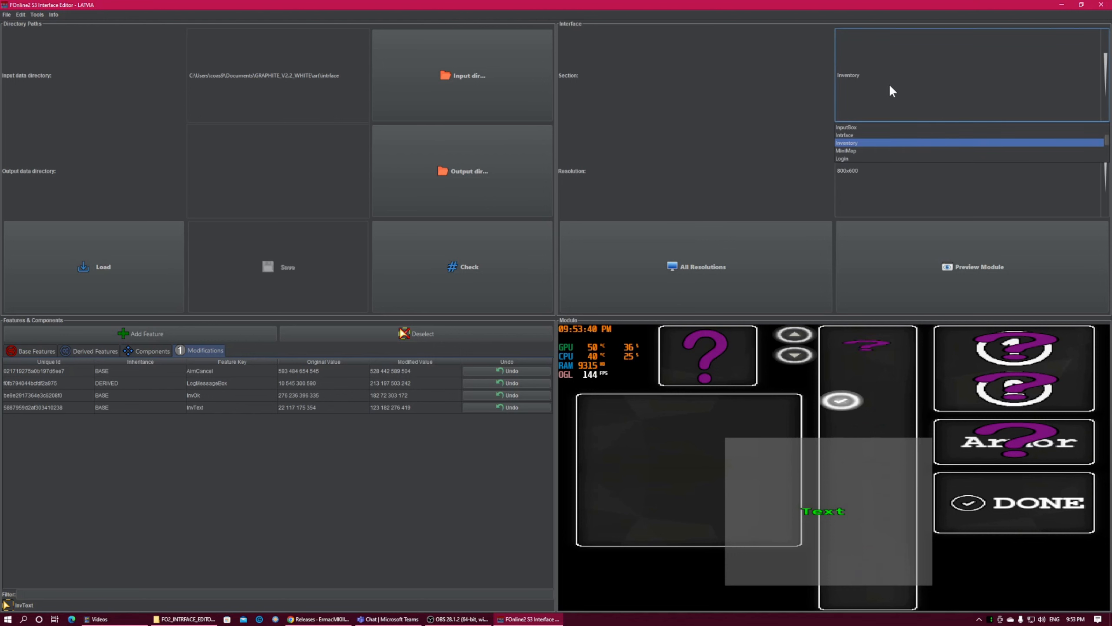
pyautogui.click(848, 158)
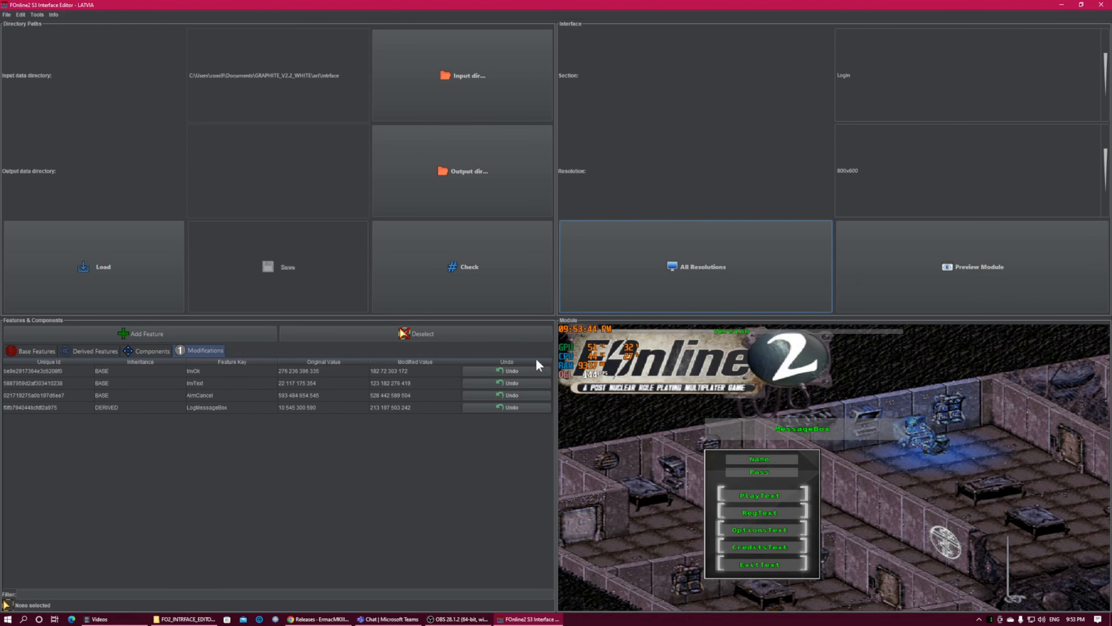
pyautogui.click(487, 407)
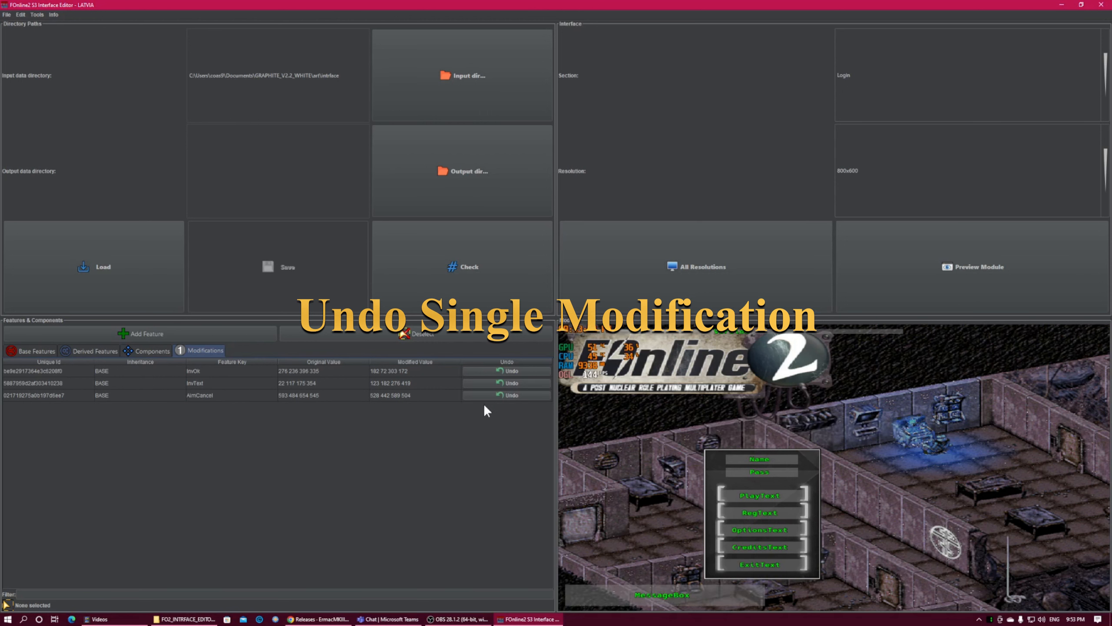
# Switch to the Aim section and undo all remaining modifications
pyautogui.click(888, 84)
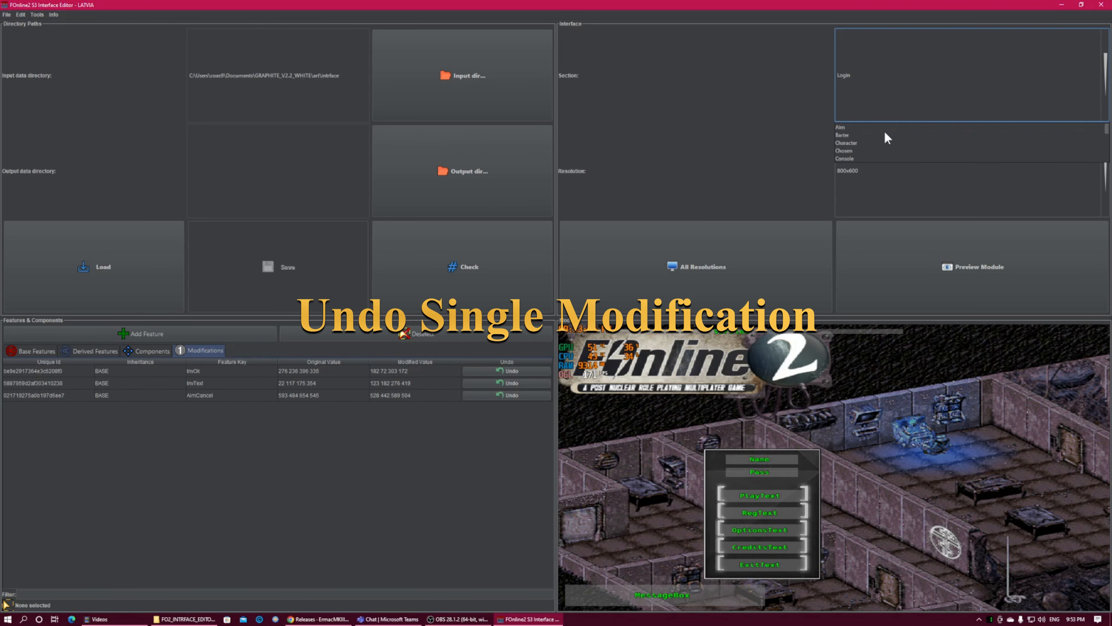
pyautogui.click(843, 127)
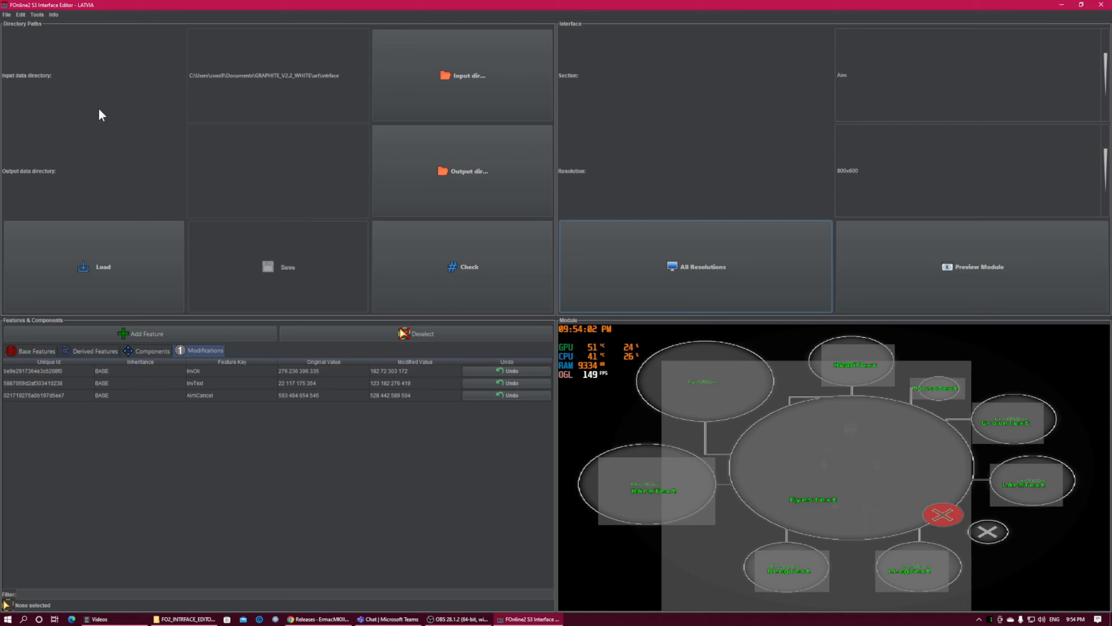
pyautogui.click(26, 15)
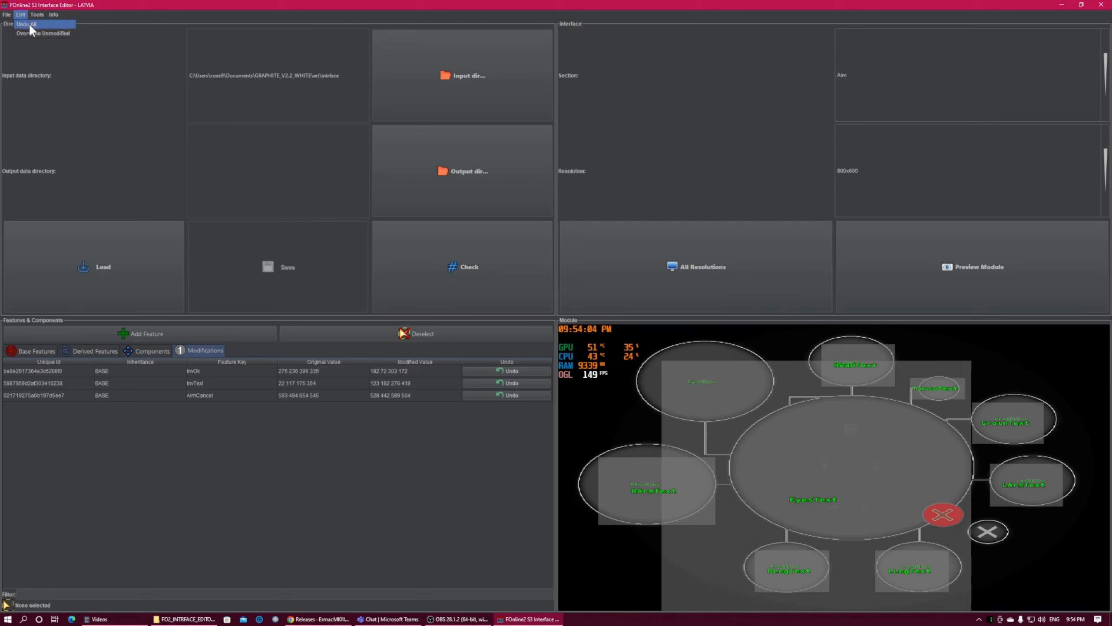
pyautogui.click(29, 24)
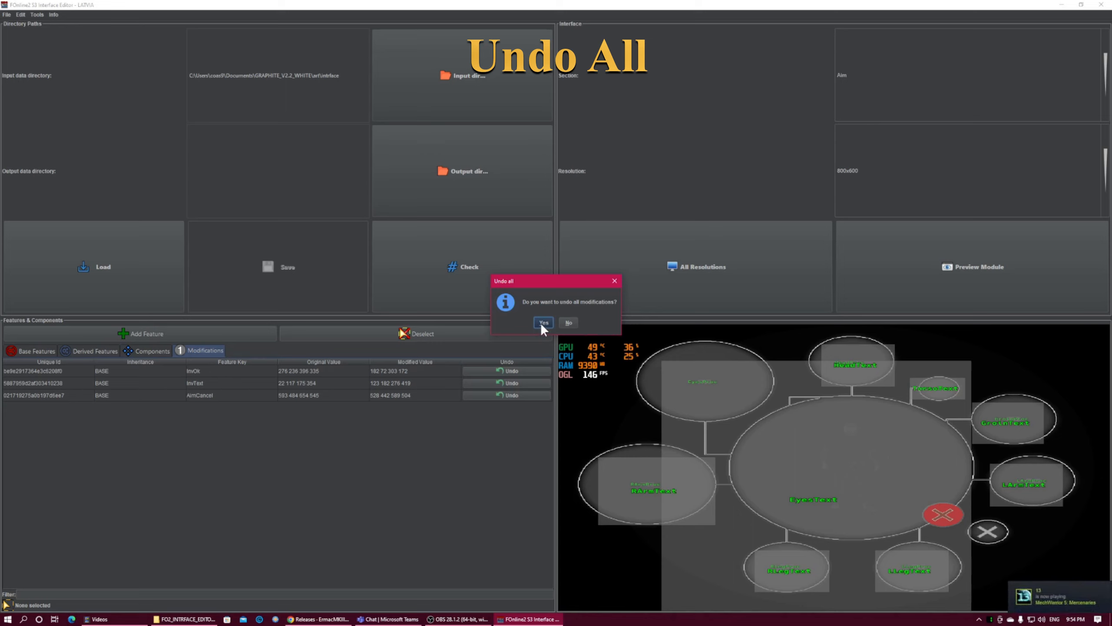
pyautogui.click(542, 323)
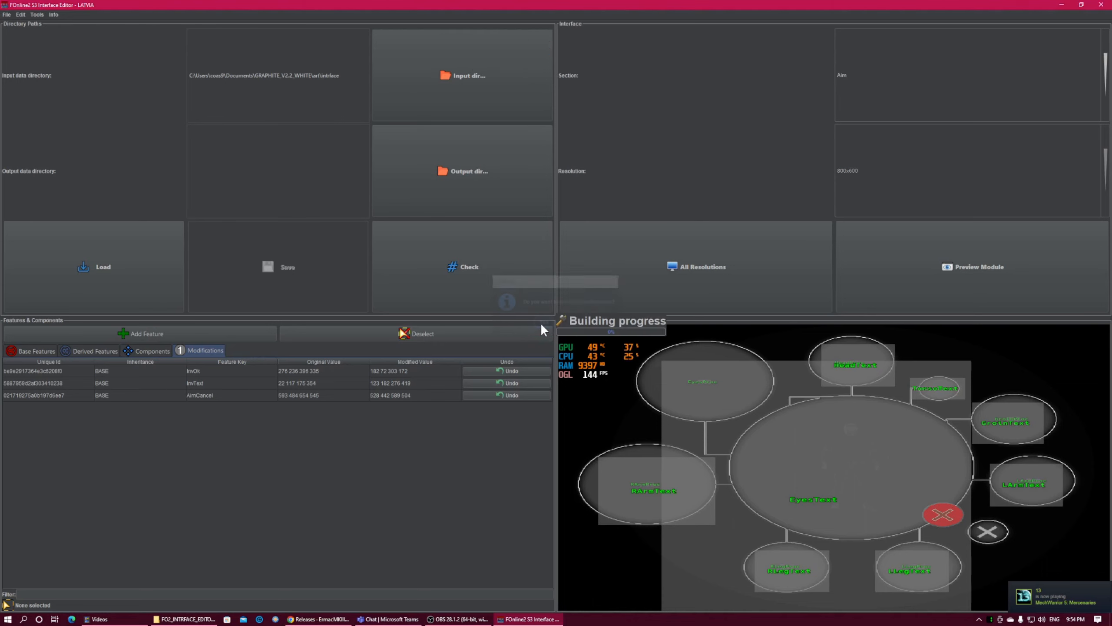